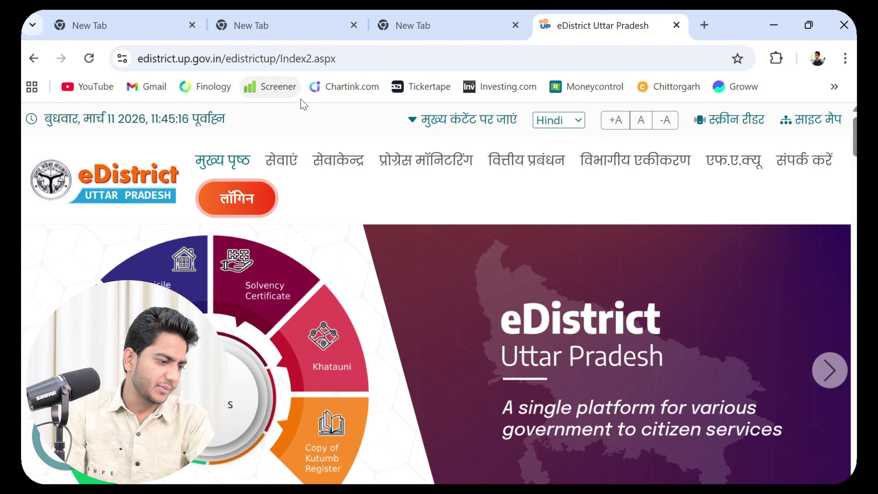
- Choose सिटिजन लॉगिन (ई-साथी) under लॉगिन to bring up the eSathi login page
mouse_move(247, 206)
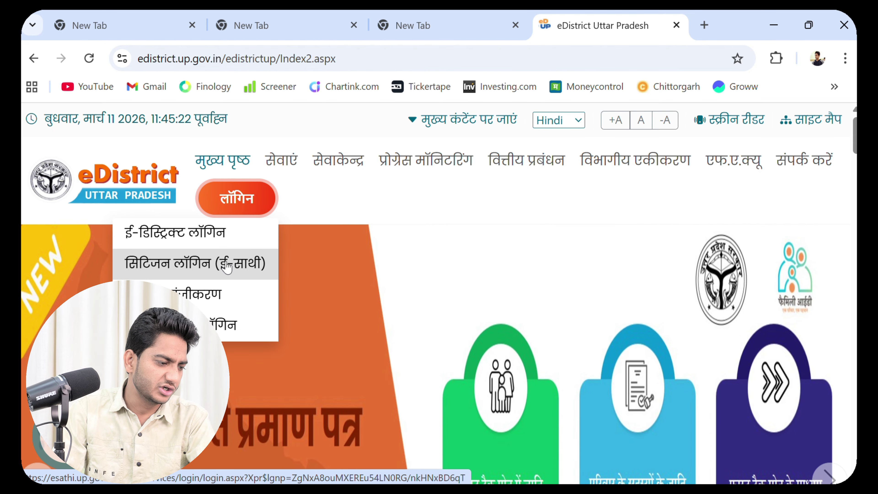
click(208, 264)
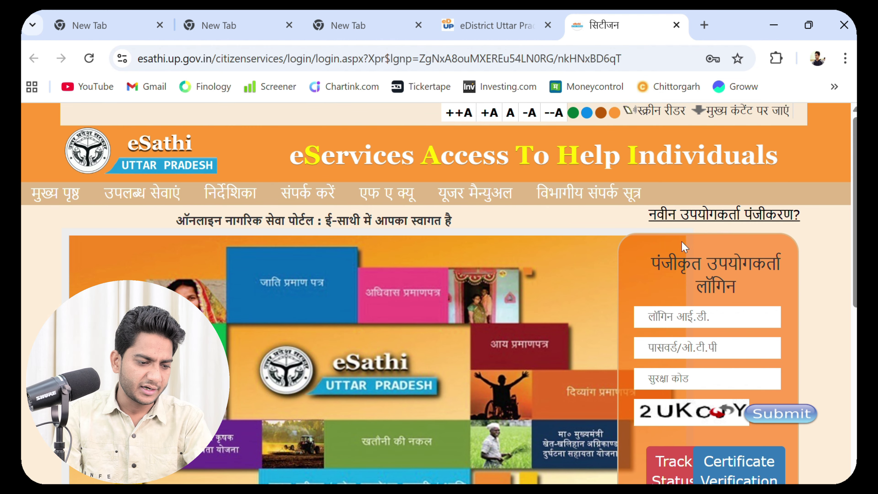
- Start new-user registration and revise the login ID until eSathi confirms it is available
click(711, 221)
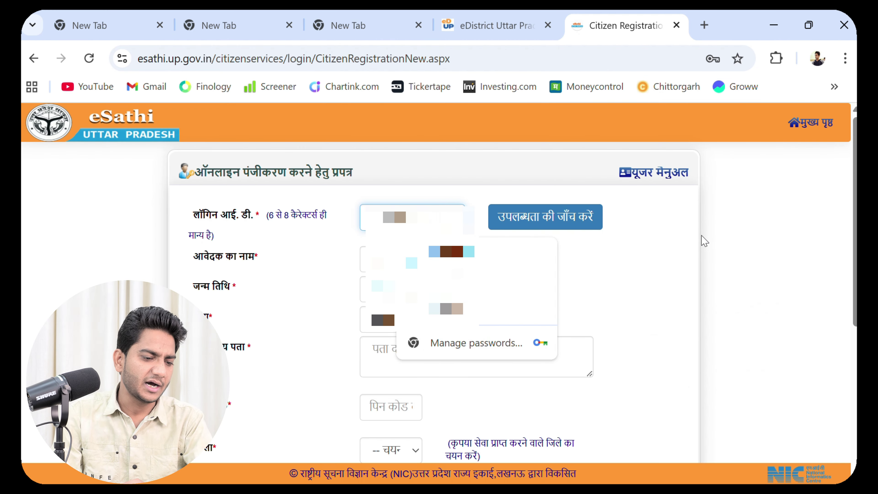
click(675, 246)
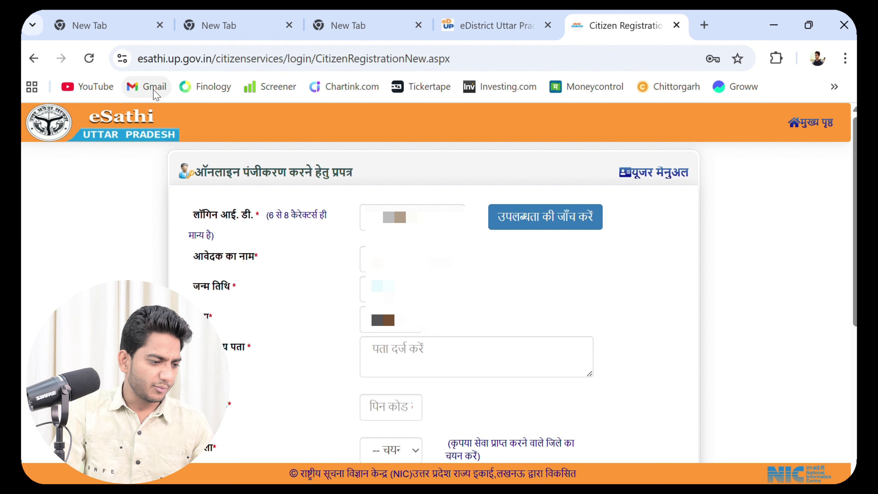
click(400, 217)
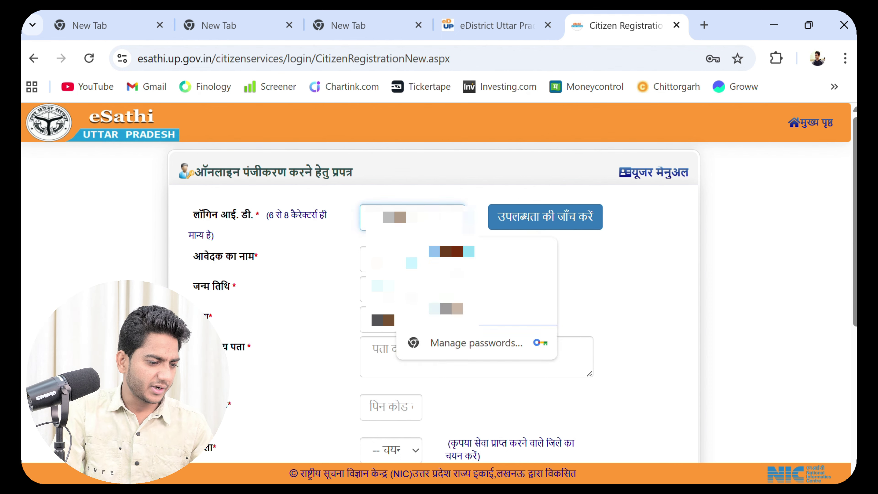
text(a)
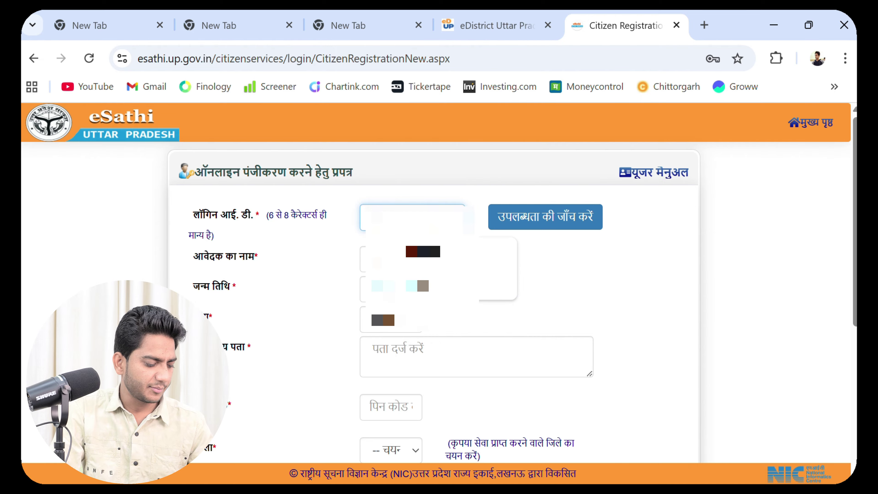
text(a)
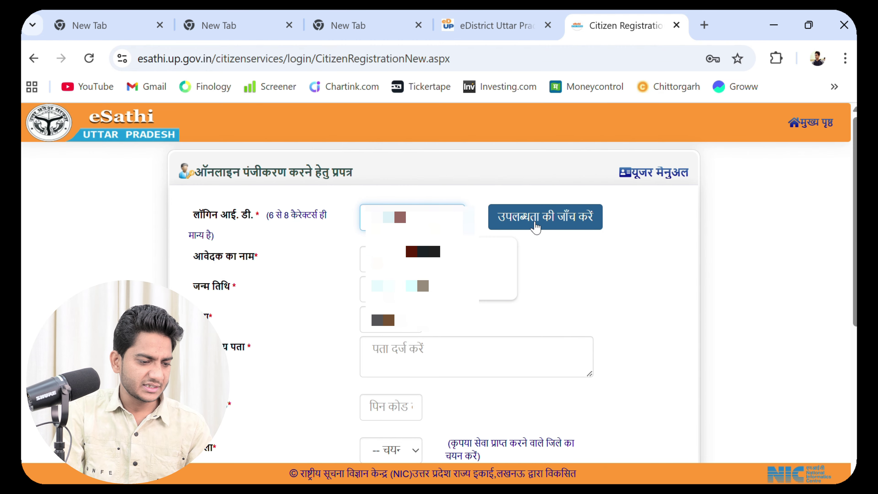
click(536, 226)
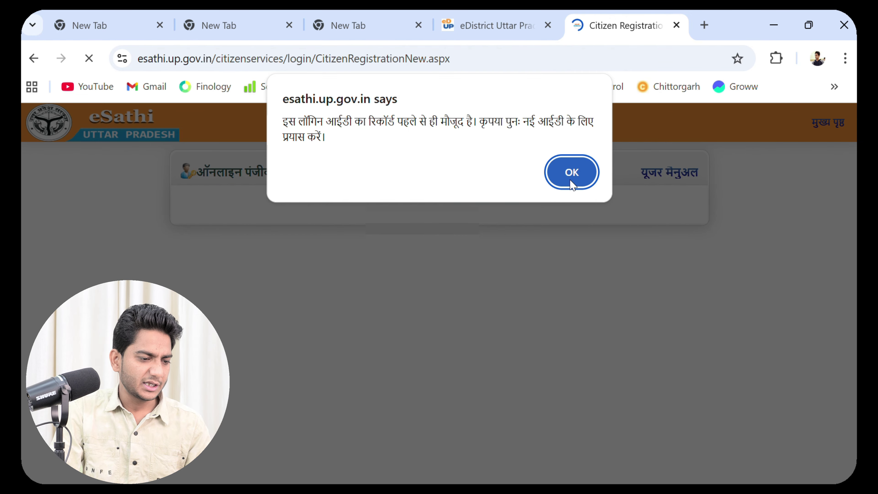
click(571, 183)
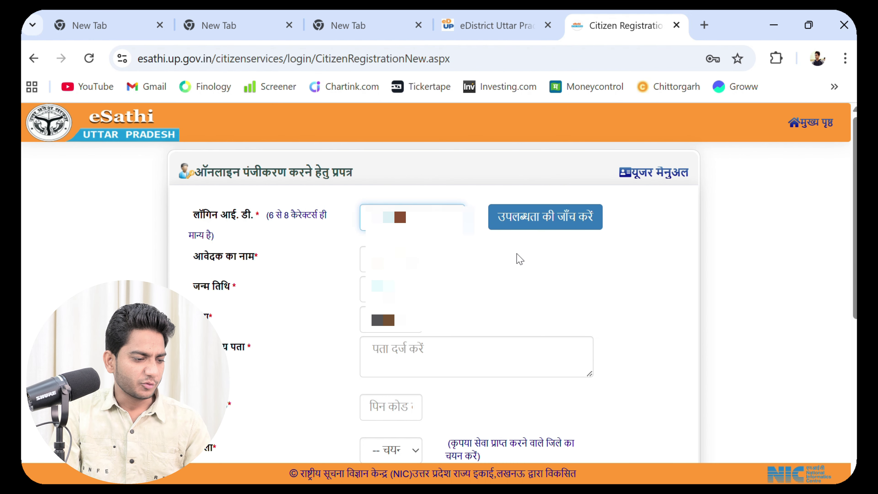
click(412, 217)
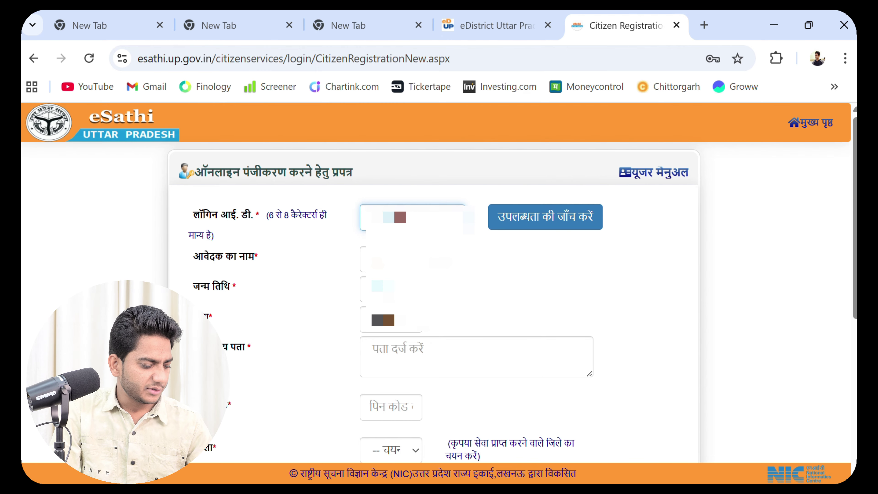
click(517, 222)
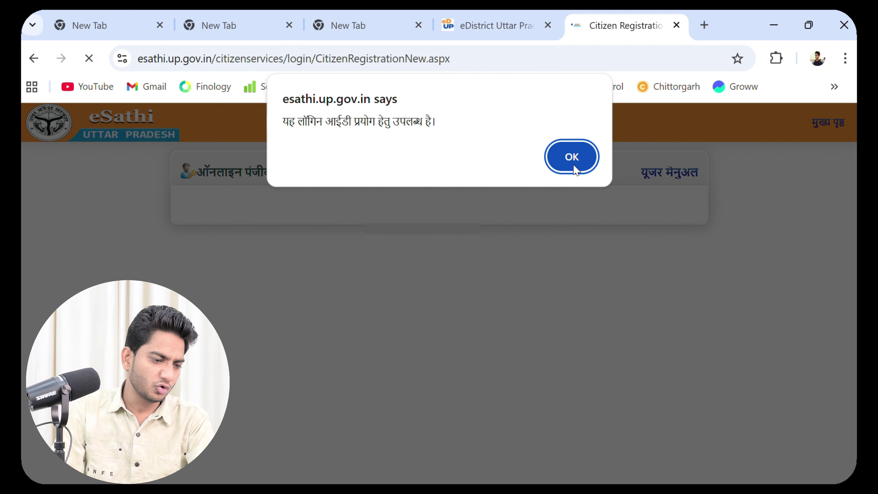
click(572, 156)
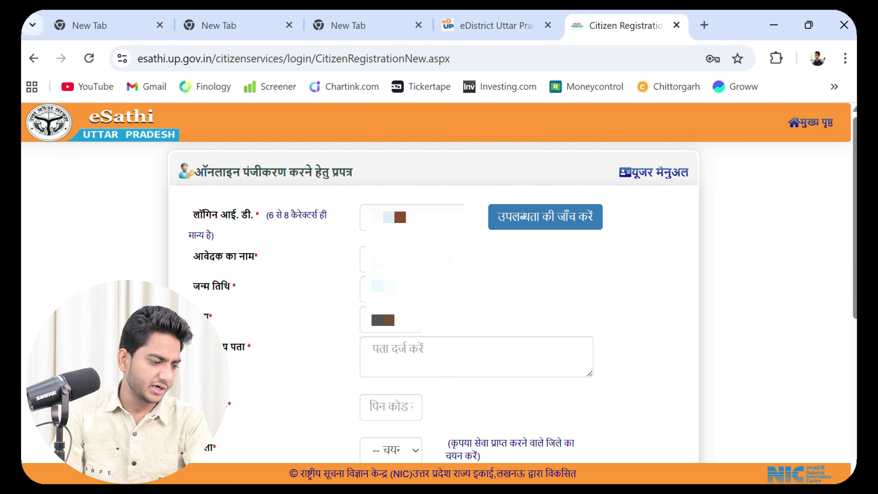
scroll(409, 264, down, 2)
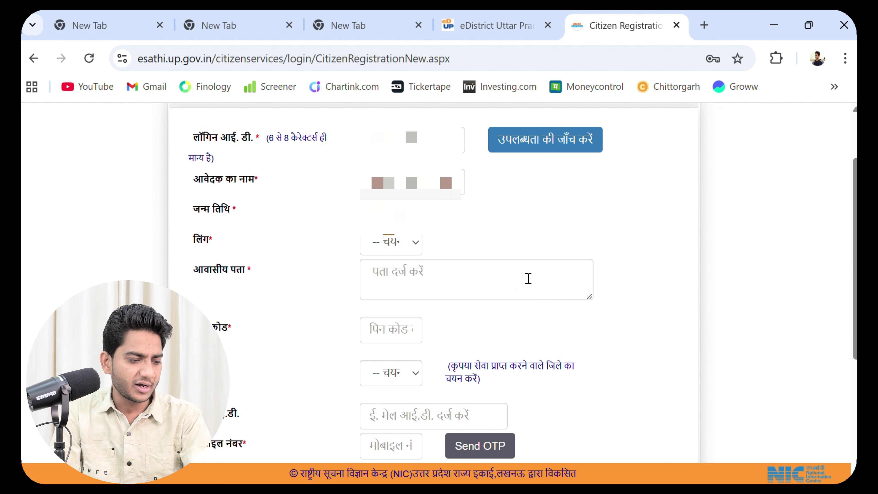
scroll(527, 277, down, 2)
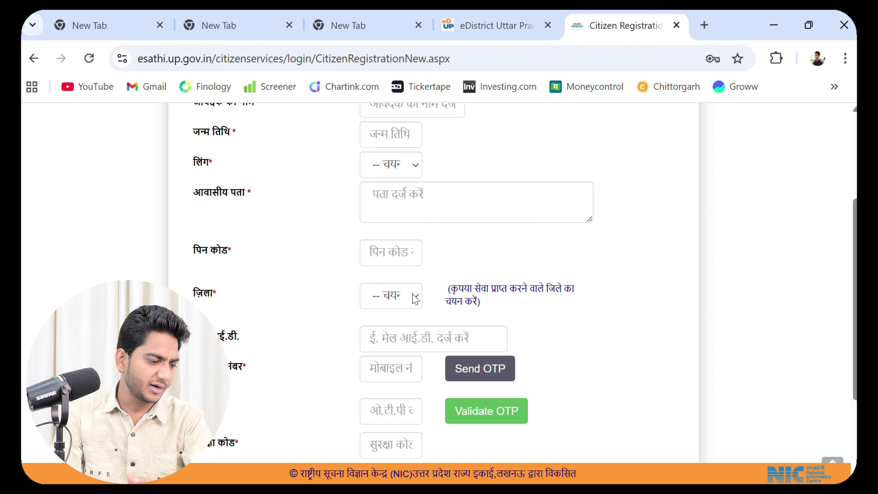
scroll(433, 276, down, 4)
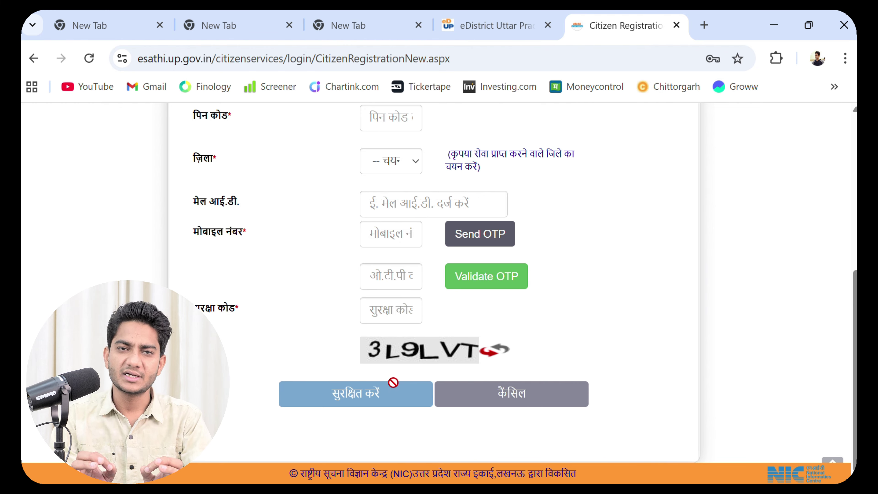
scroll(713, 225, up, 5)
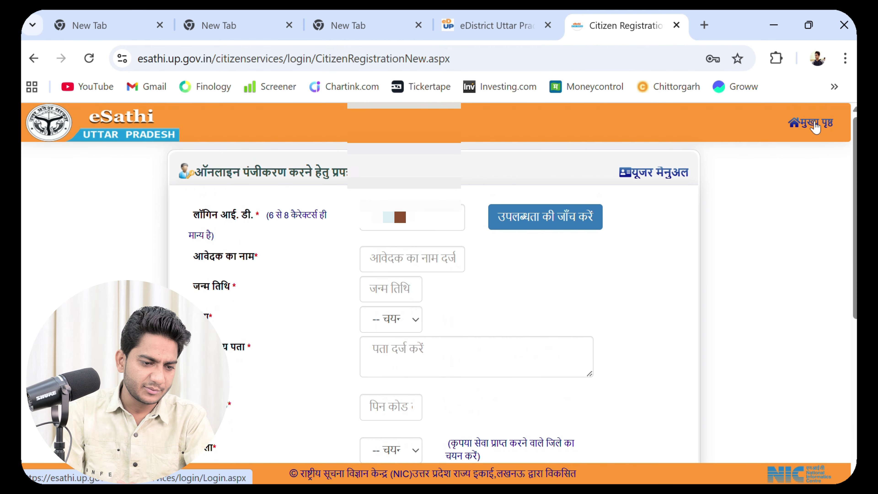
- Return to the eSathi main login page via मुख्य पृष्ठ
click(810, 122)
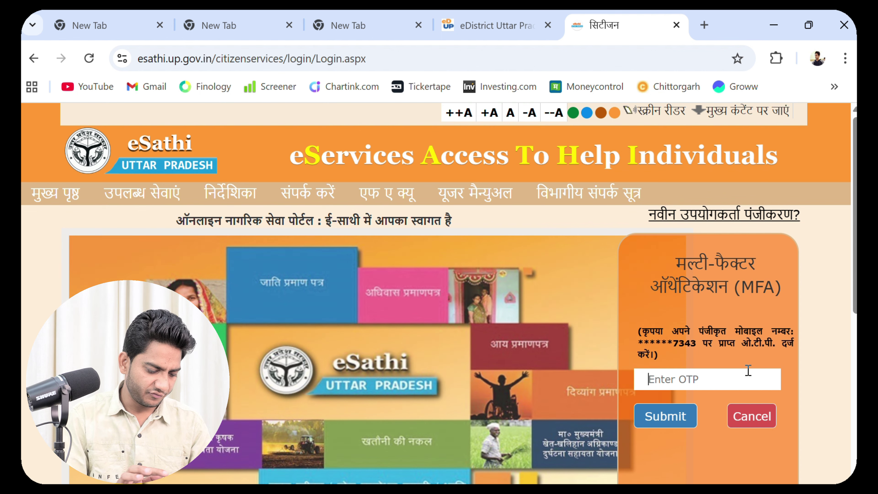
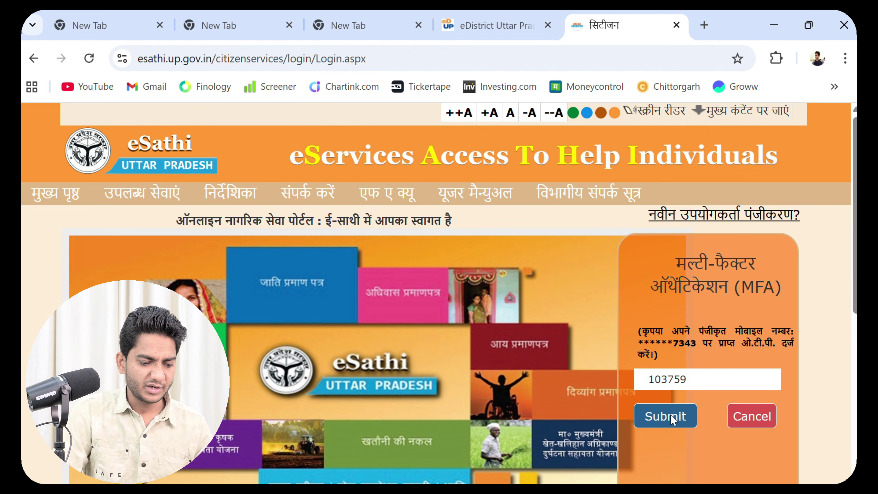
- Enter the mobile OTP and submit it to reach the services dashboard
click(676, 418)
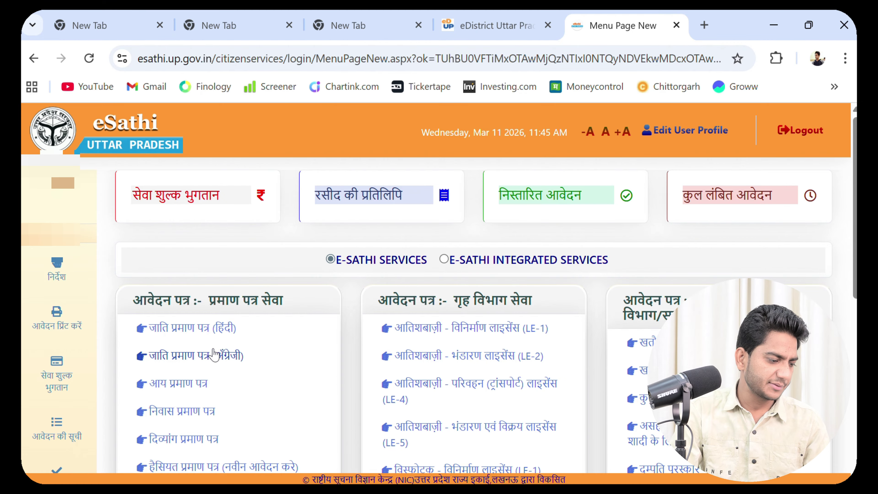
- Start a निवास प्रमाण पत्र application, submit the Aadhaar e-KYC details and enter the OTP
click(184, 414)
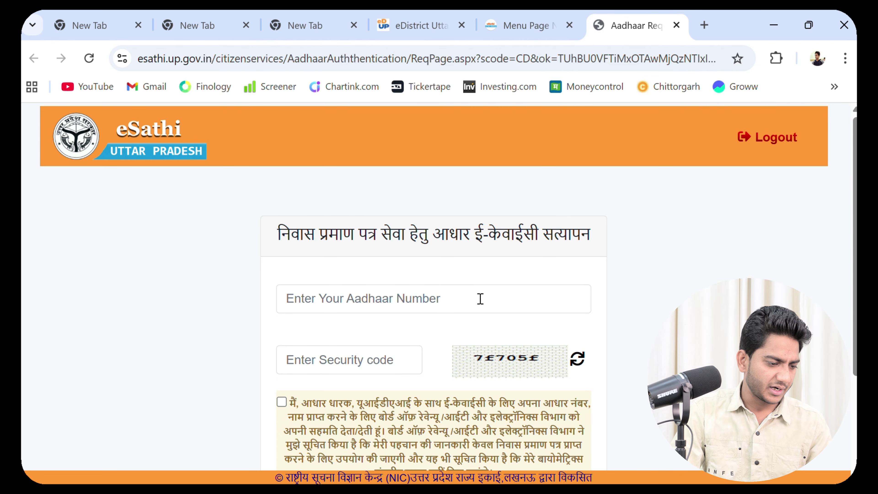
scroll(358, 353, down, 2)
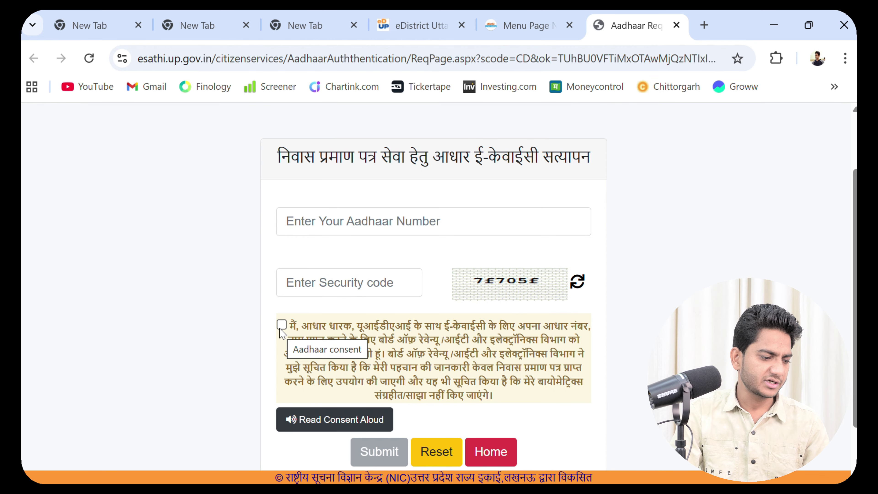
click(372, 452)
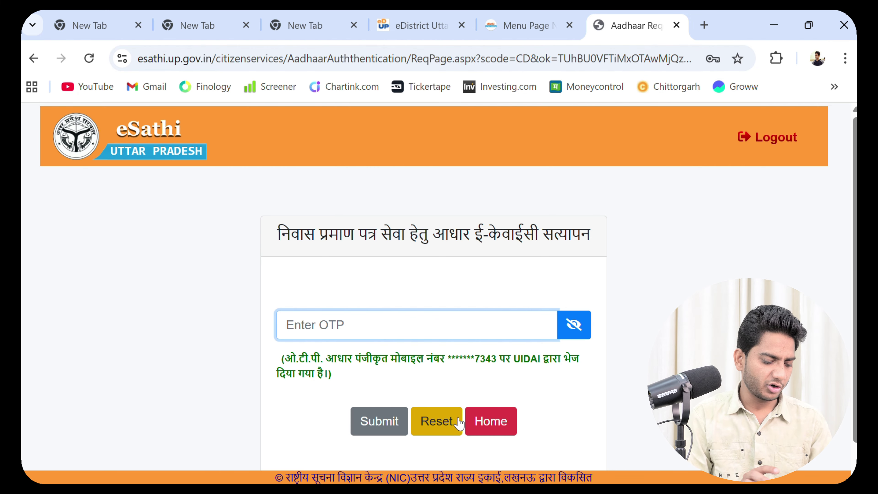
text(••)
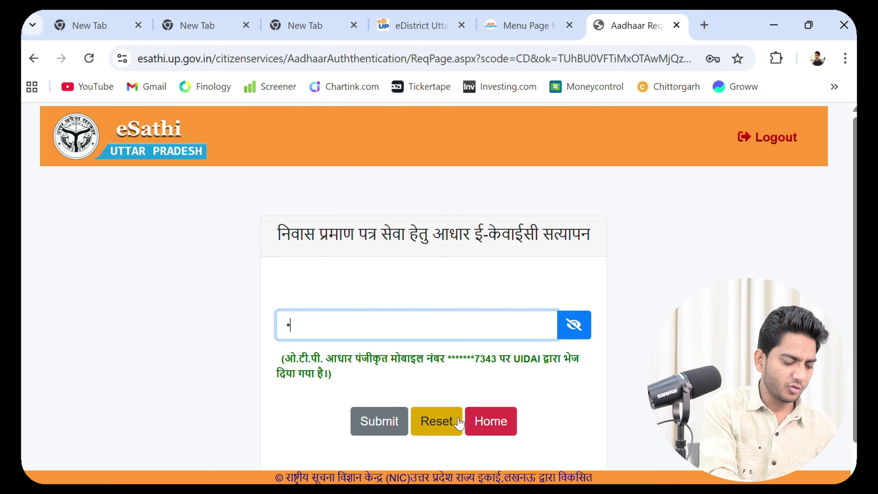
text(•)
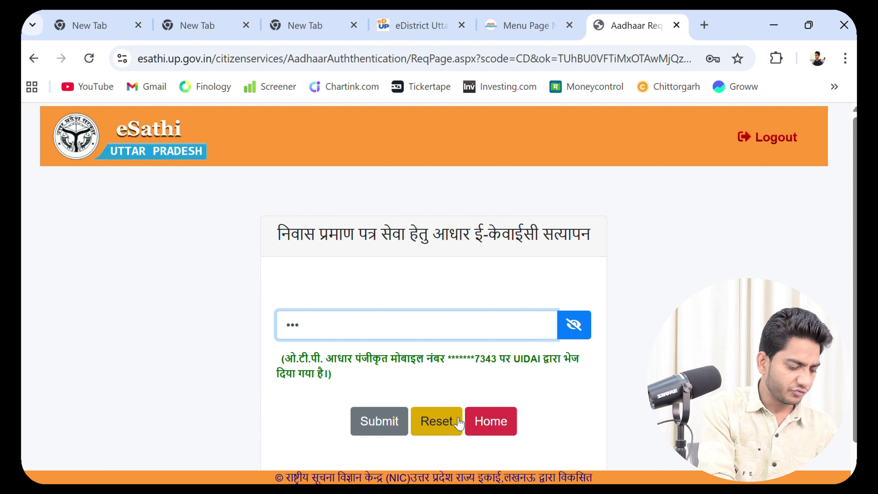
text(••)
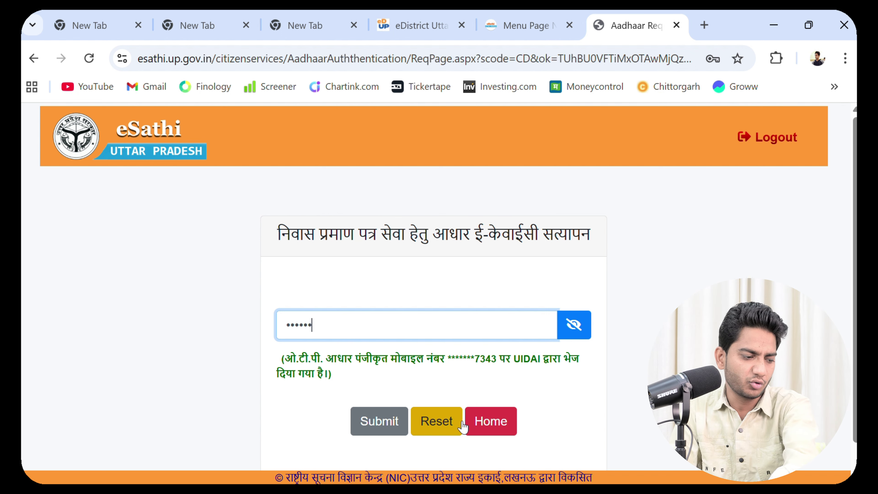
- Submit the Aadhaar OTP to load the निवास प्रमाण-पत्र application form
click(376, 433)
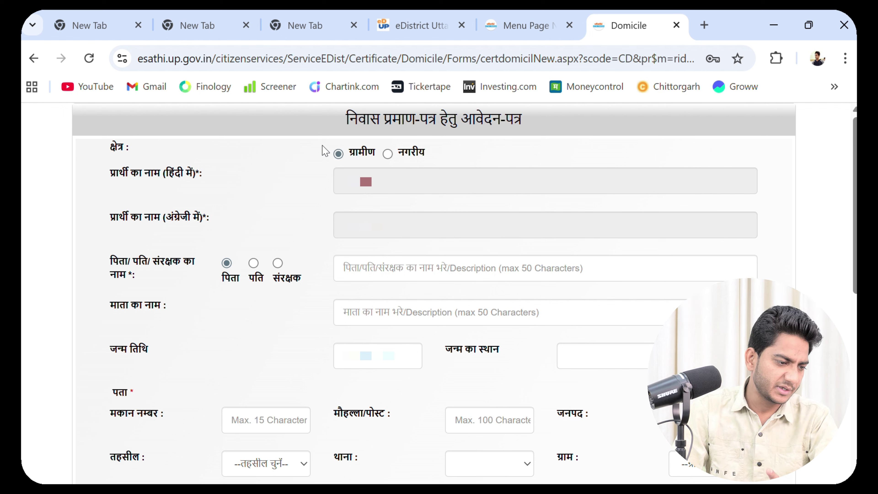
- Select नगरीय for क्षेत्र and move down to the address section
click(389, 156)
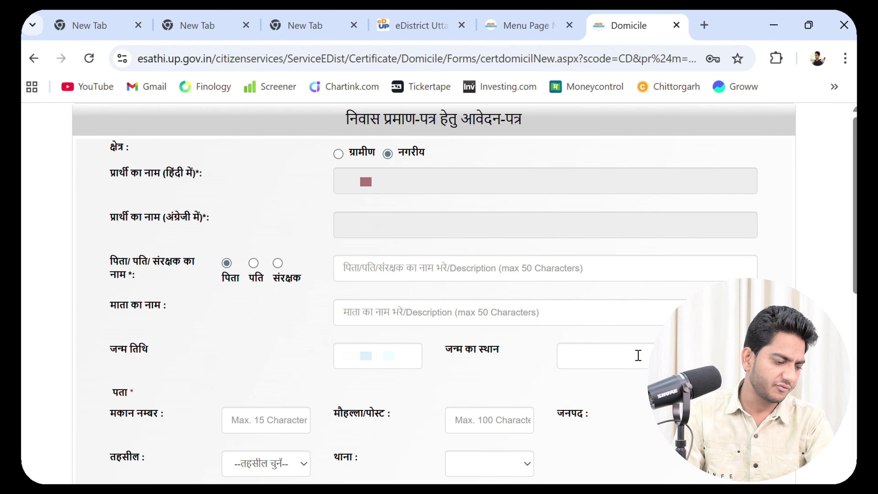
scroll(633, 355, down, 5)
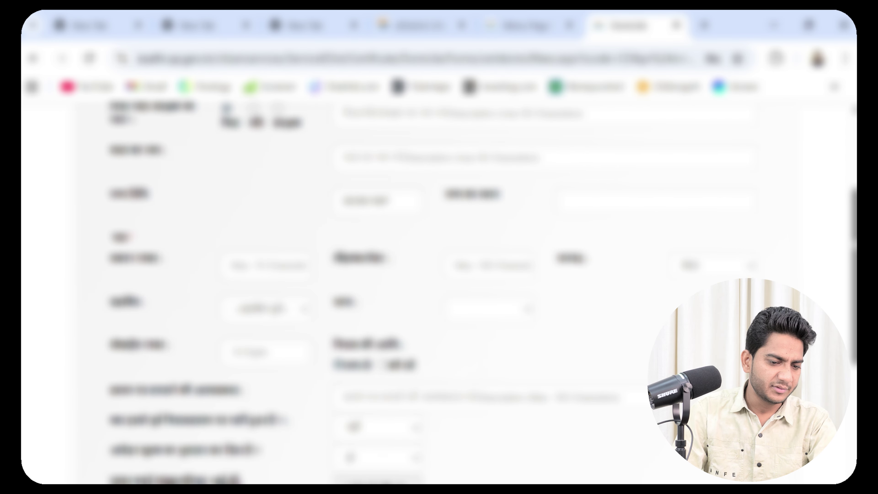
scroll(482, 291, down, 4)
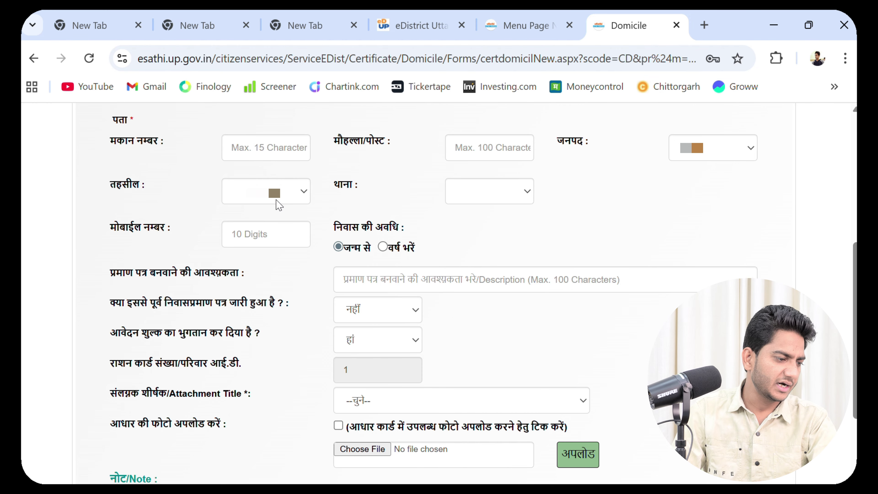
- Pick the applicant's tehsil from the तहसील dropdown
click(291, 199)
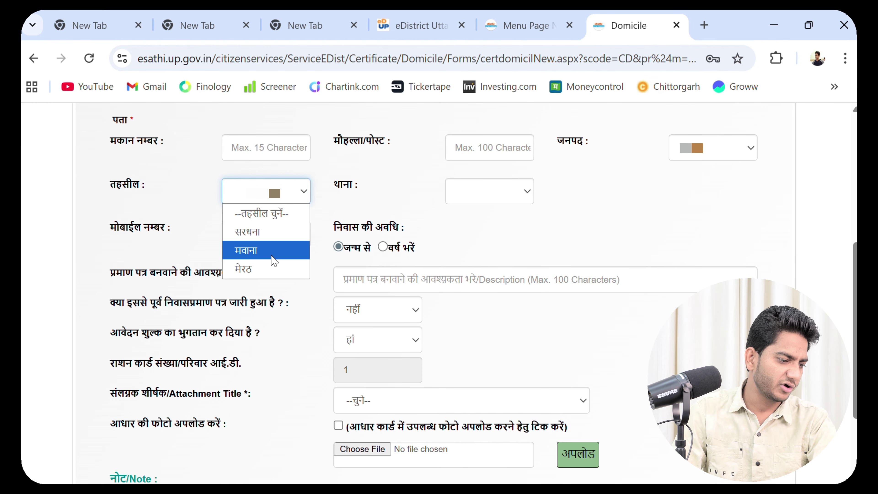
click(273, 263)
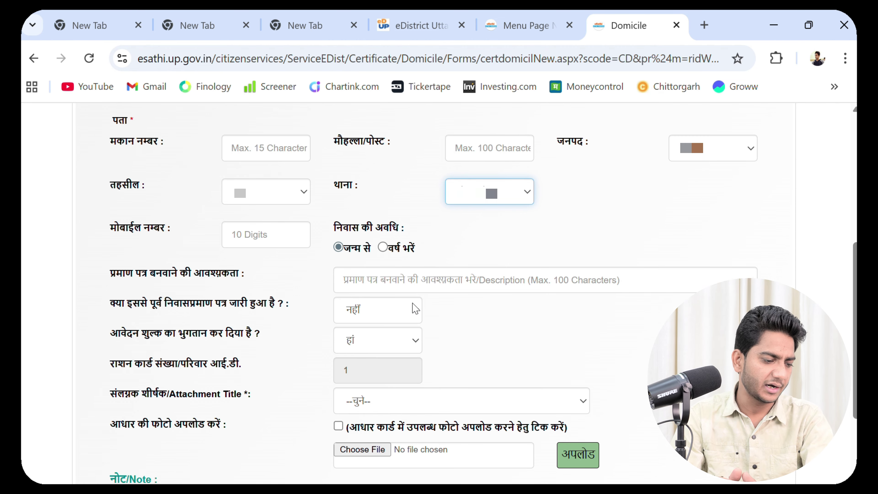
click(398, 311)
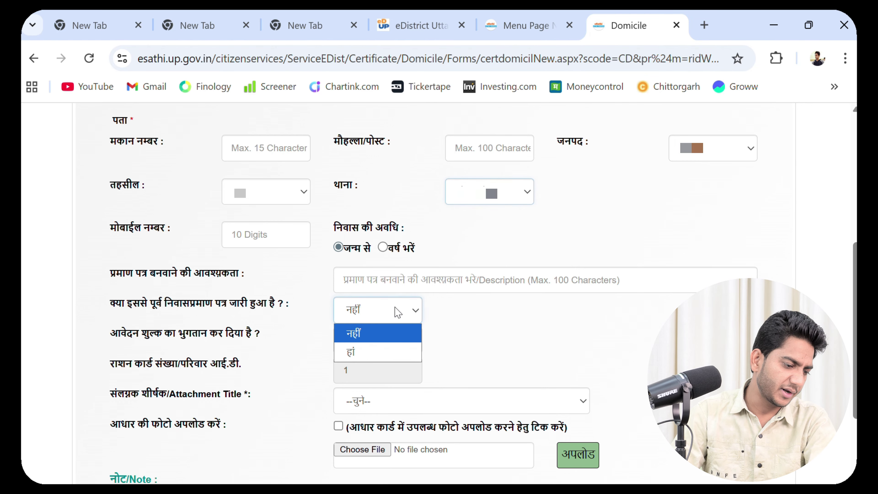
click(400, 351)
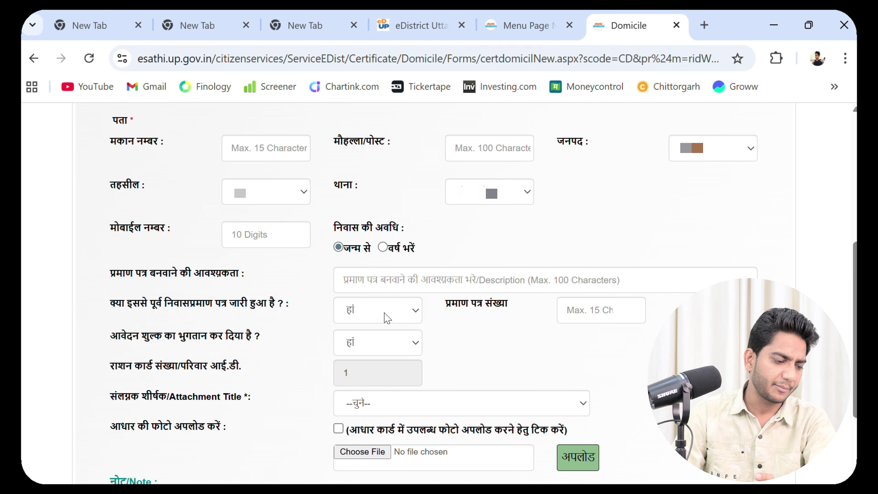
click(387, 318)
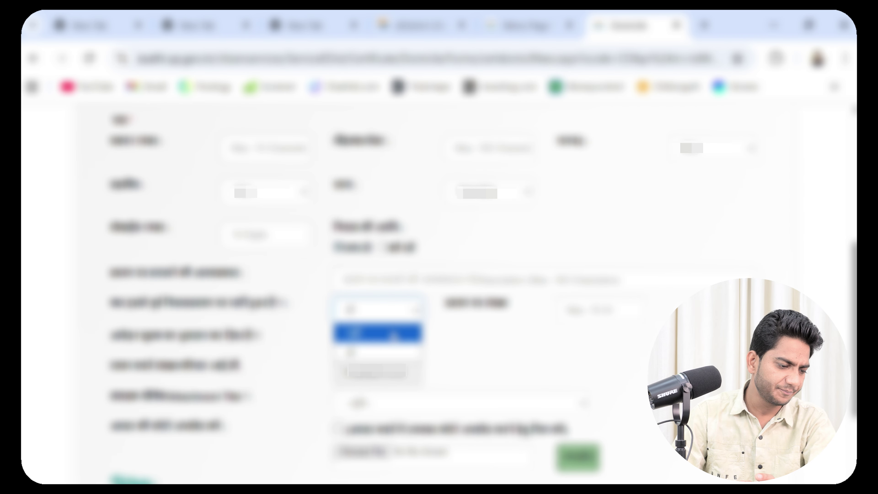
click(392, 332)
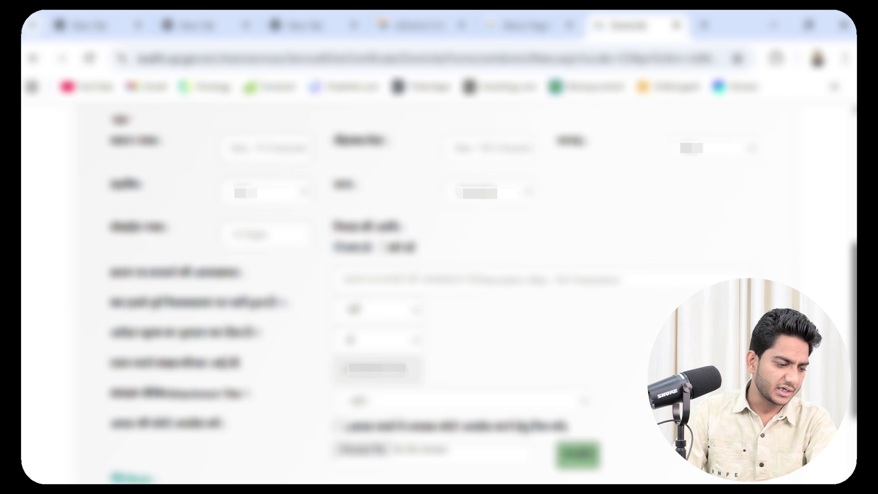
scroll(393, 376, down, 1)
scroll(515, 304, down, 2)
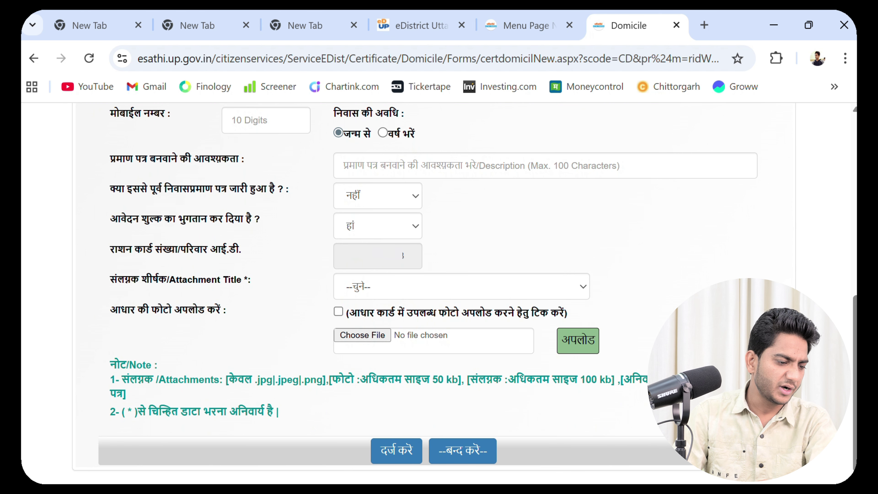
- Choose अन्य as the attachment title
click(408, 292)
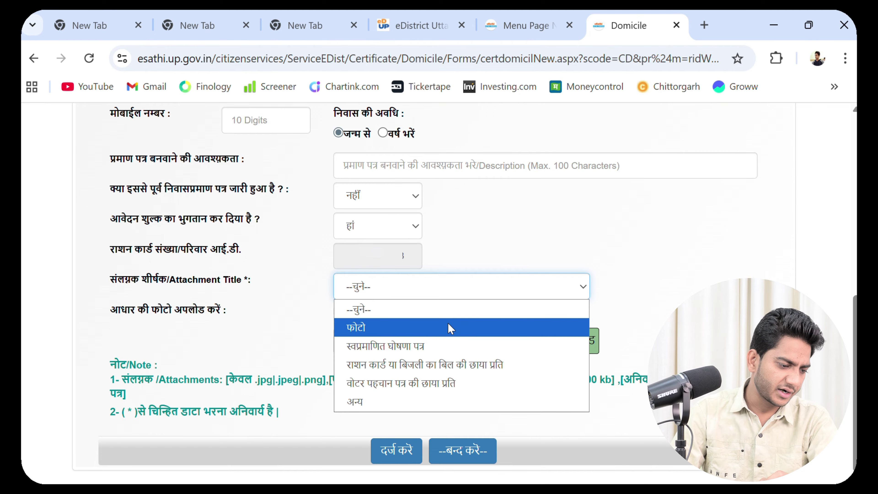
click(657, 310)
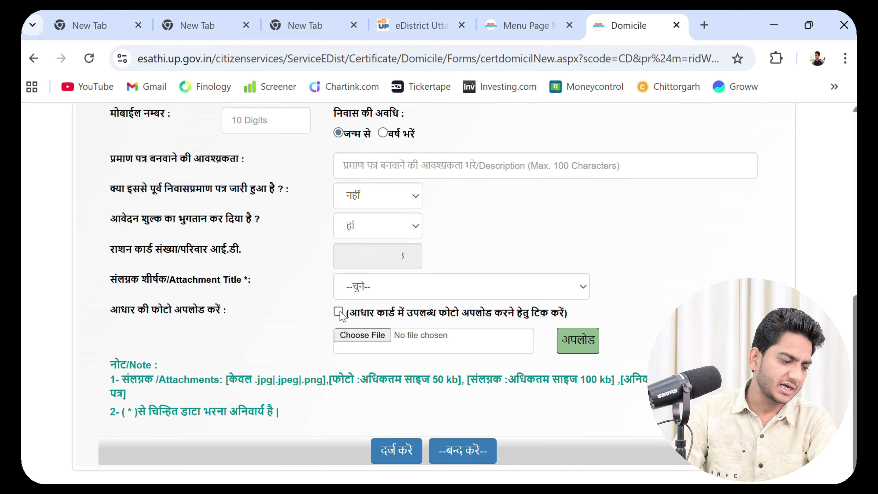
click(380, 297)
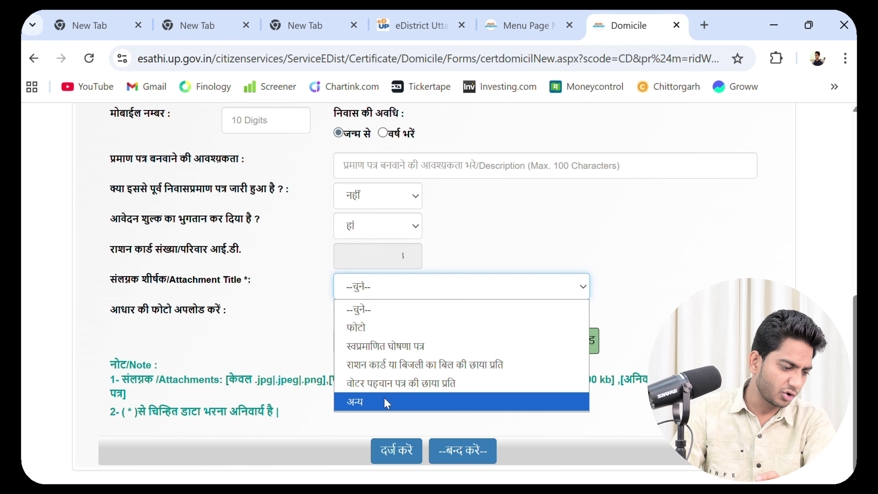
click(369, 405)
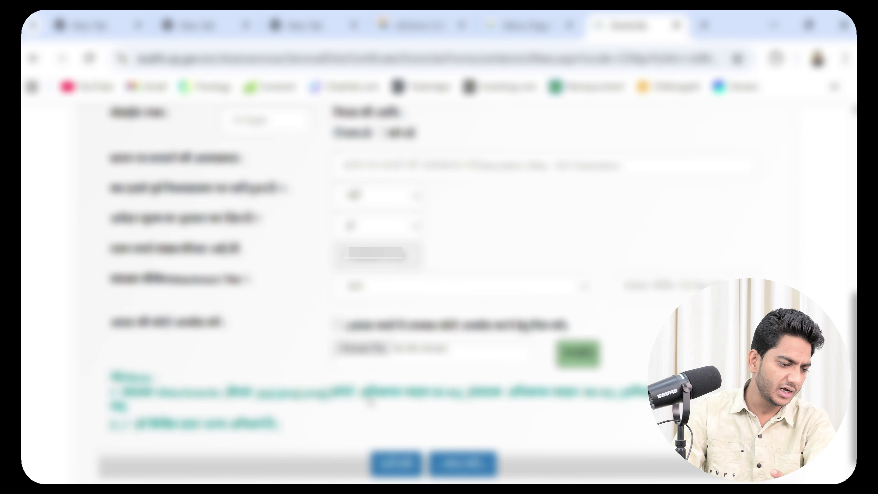
- Test the custom title box with 'aaa', clear it, and open a new browser tab
click(667, 285)
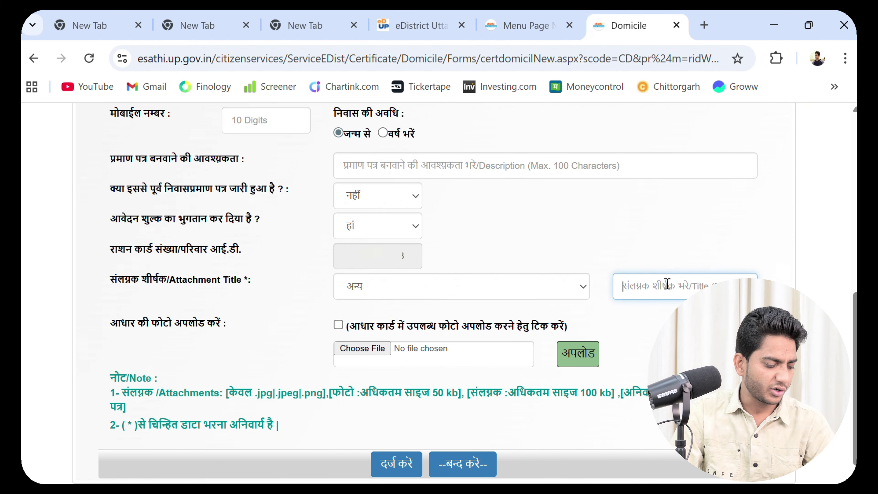
text(aaa)
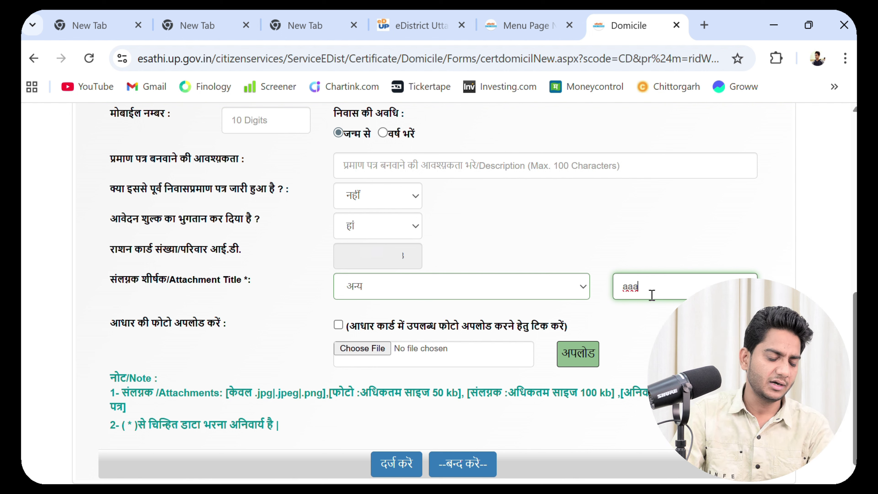
key(BackSpace)
key(BackSpace)
key(BackSpace)
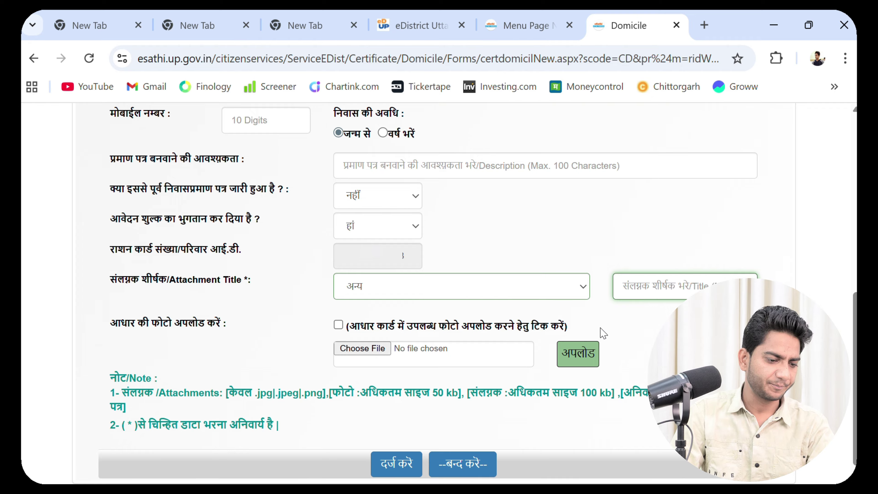
click(704, 25)
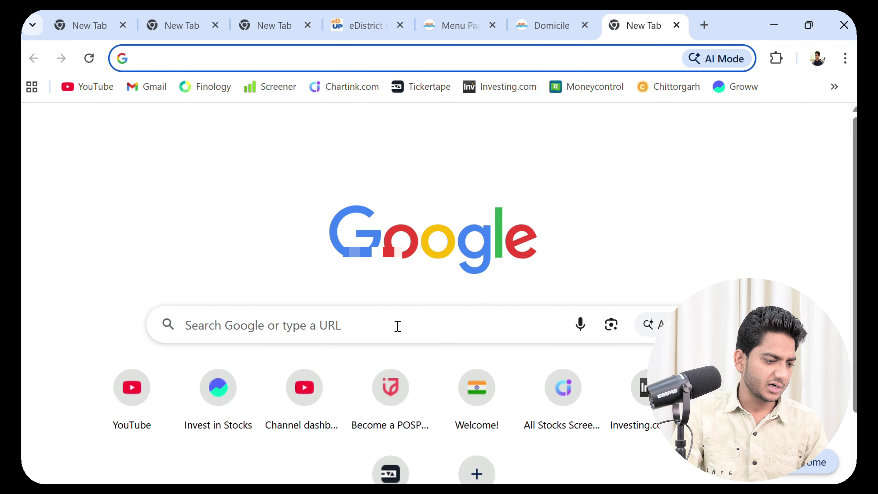
- Search Google for 'up ghos' and open the eDistrict self-declaration PDF past the security warning
click(408, 327)
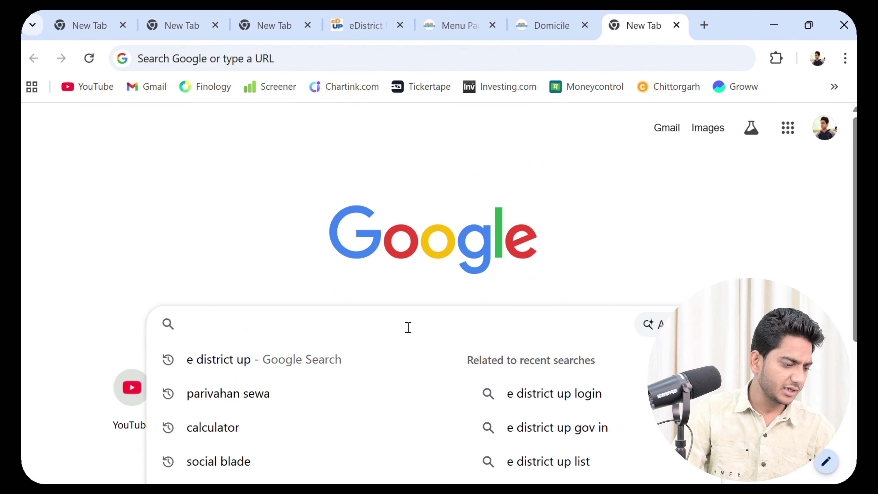
text(up)
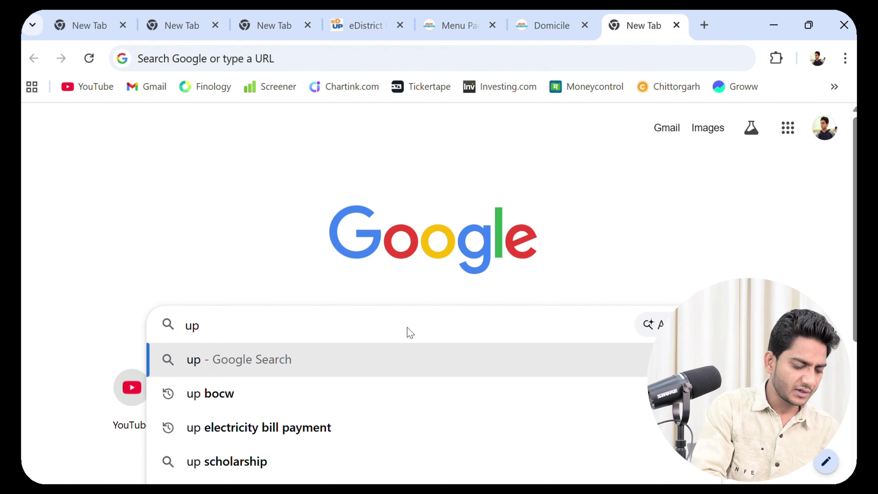
text( ghos)
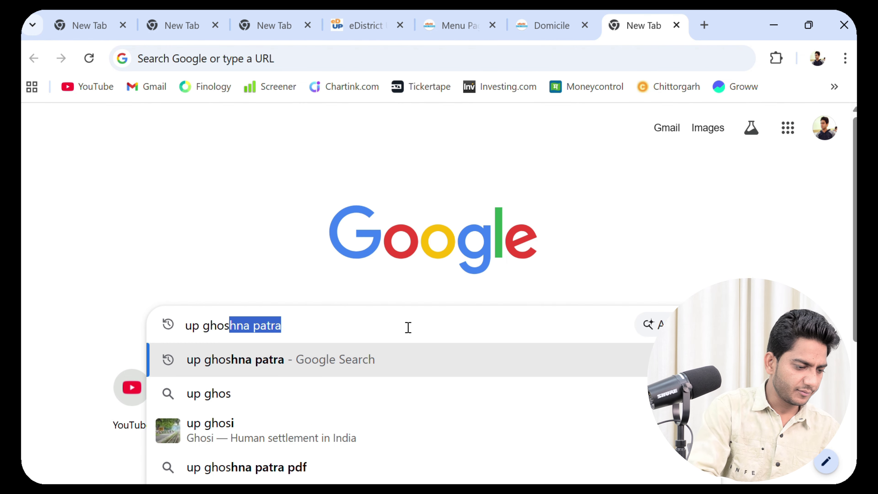
key(Return)
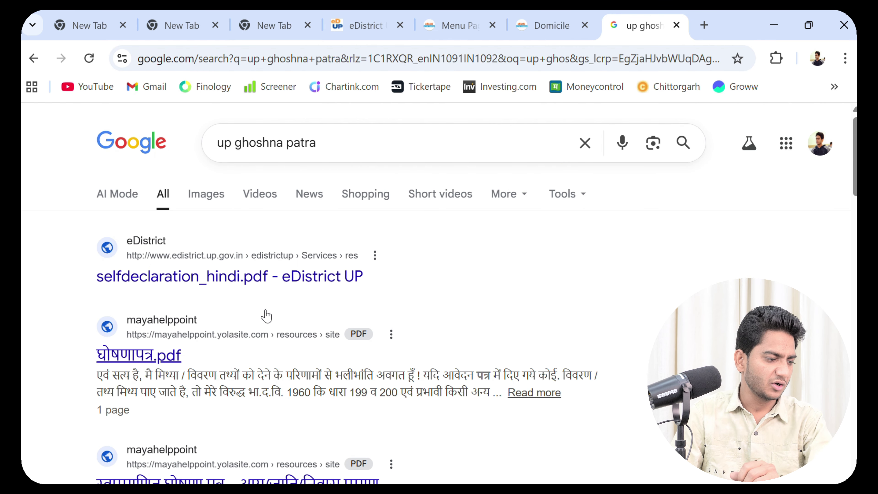
click(283, 282)
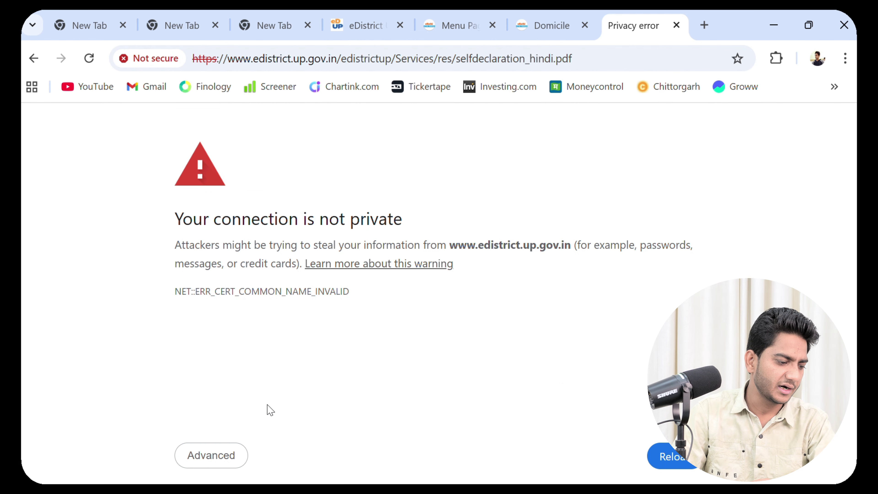
click(222, 455)
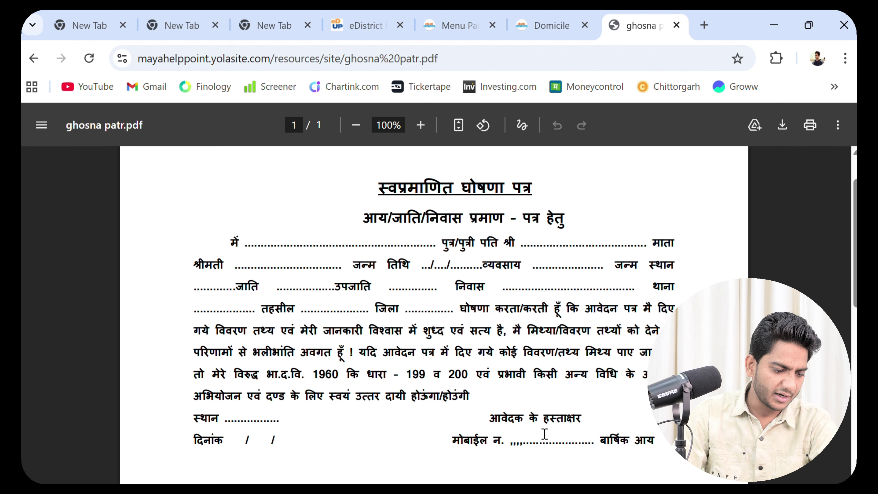
- Look over the ghosna patr.pdf self-declaration form, then return to the Domicile application tab
scroll(490, 434, down, 2)
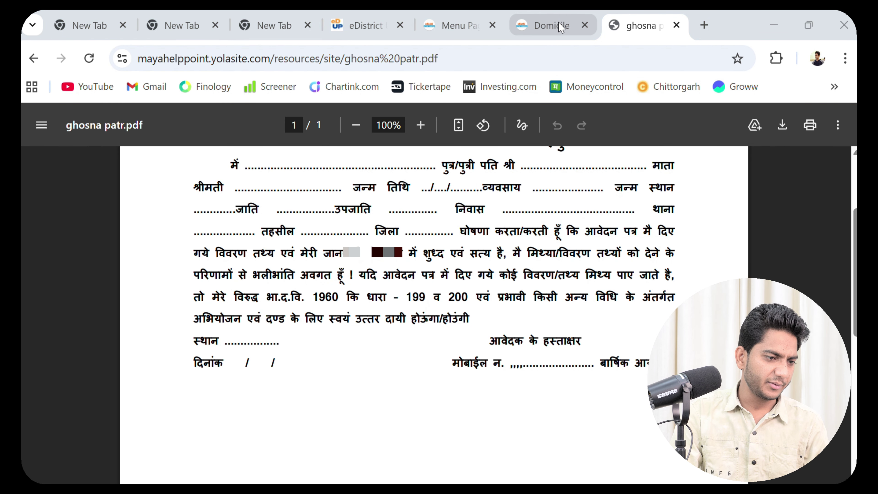
click(550, 25)
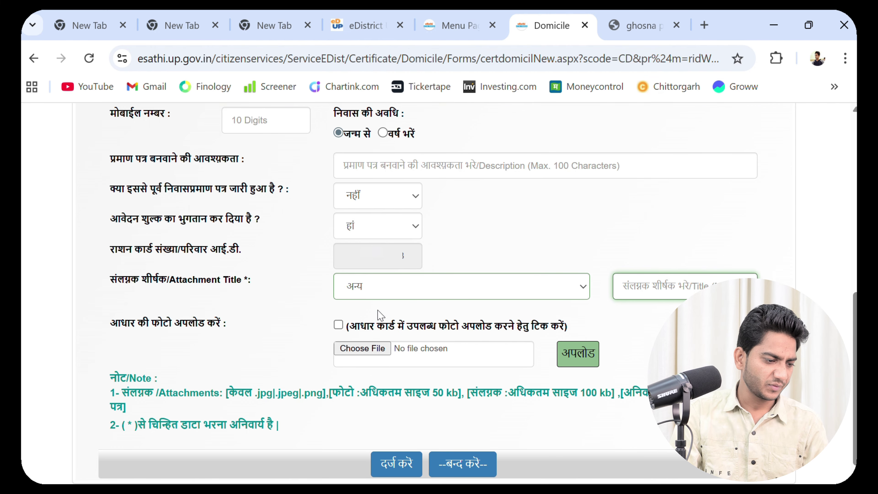
- Keep अन्य as the attachment type and enter the custom title 'parshad letter pad'
click(435, 297)
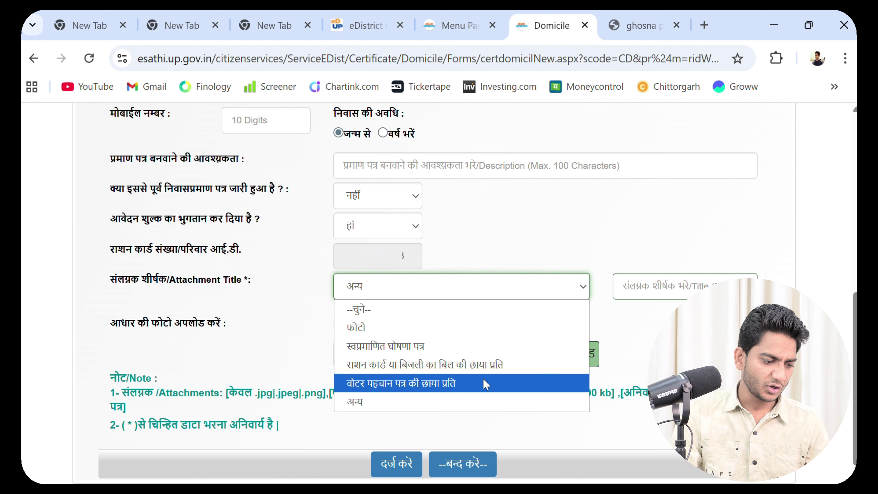
click(456, 406)
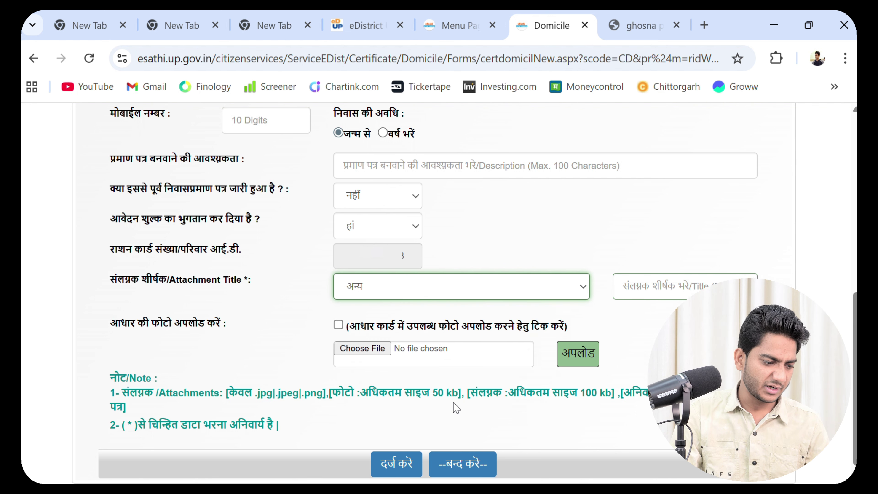
click(698, 282)
text(aaad)
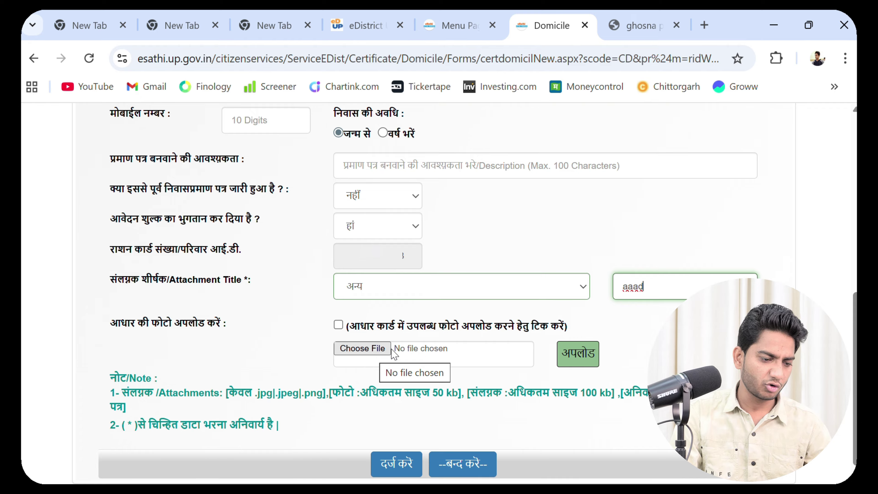
key(BackSpace)
key(BackSpace)
key(BackSpace)
key(BackSpace)
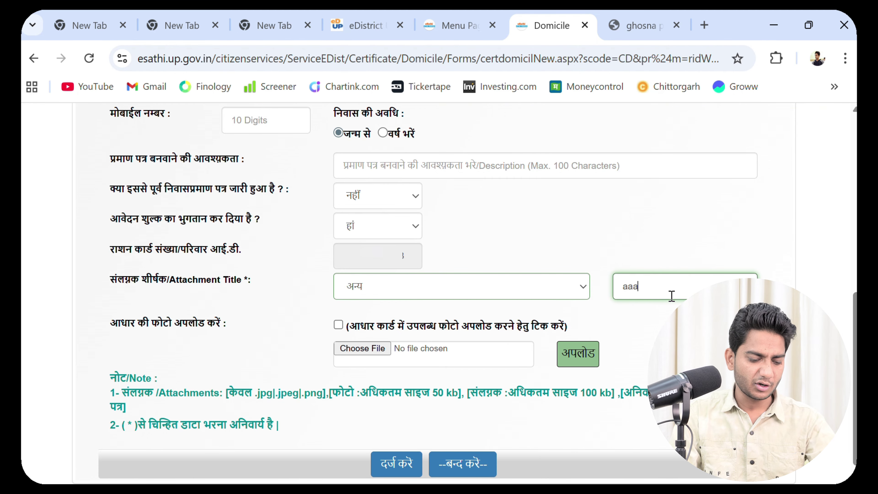
text(pas)
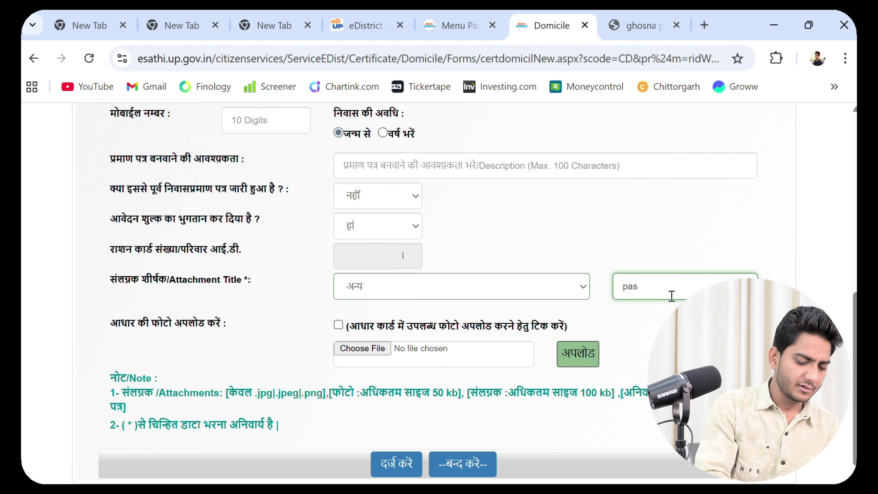
key(BackSpace)
text(rs)
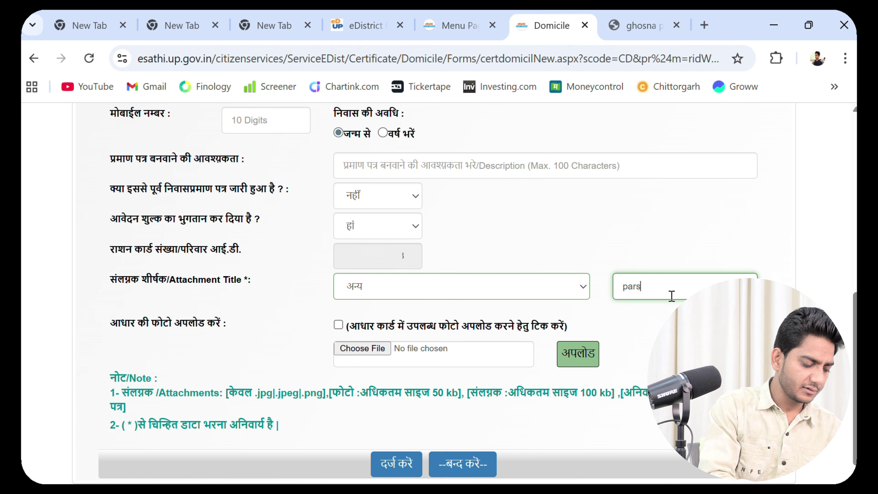
text(had l)
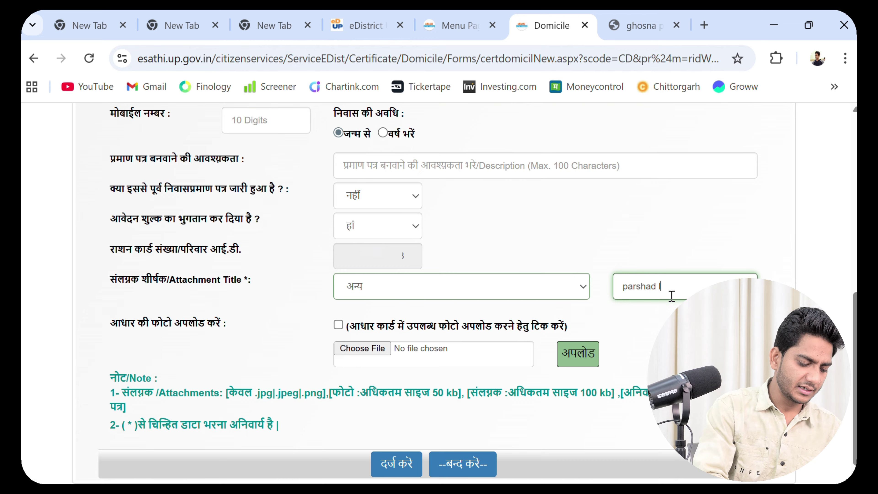
text(etter pad)
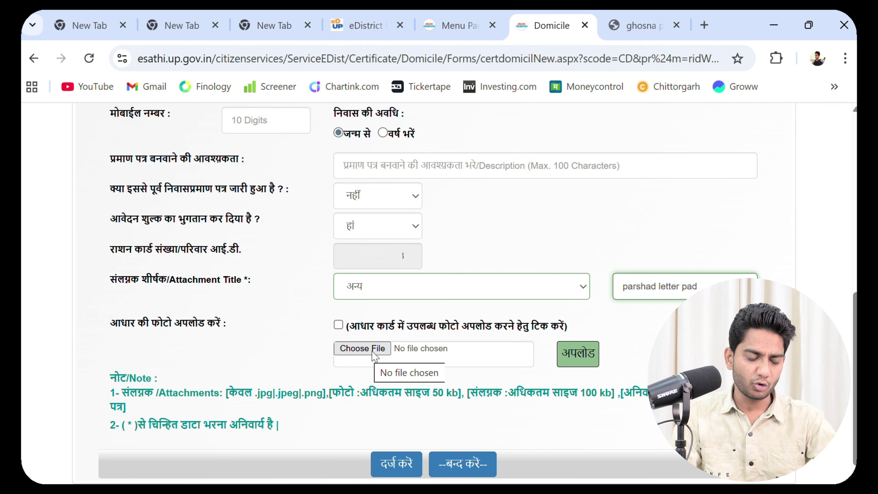
- Submit the domicile application and confirm paying the ₹15 service fee through the payment gateway
click(398, 465)
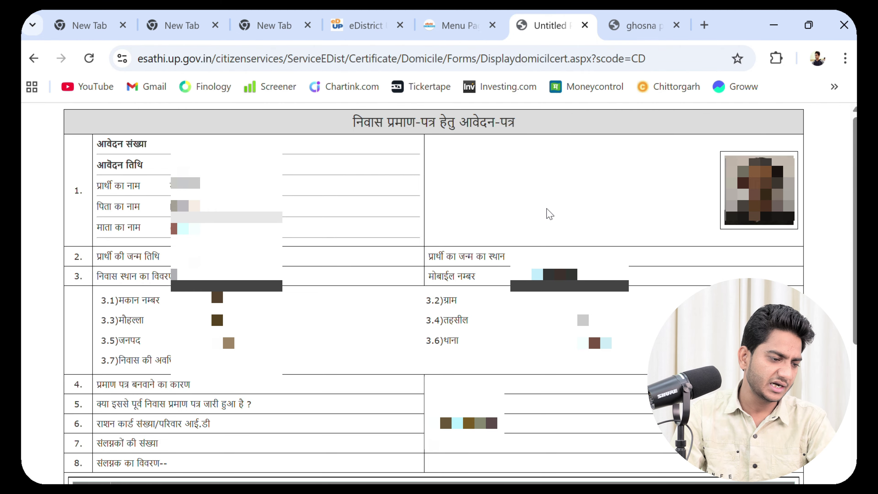
scroll(765, 192, down, 6)
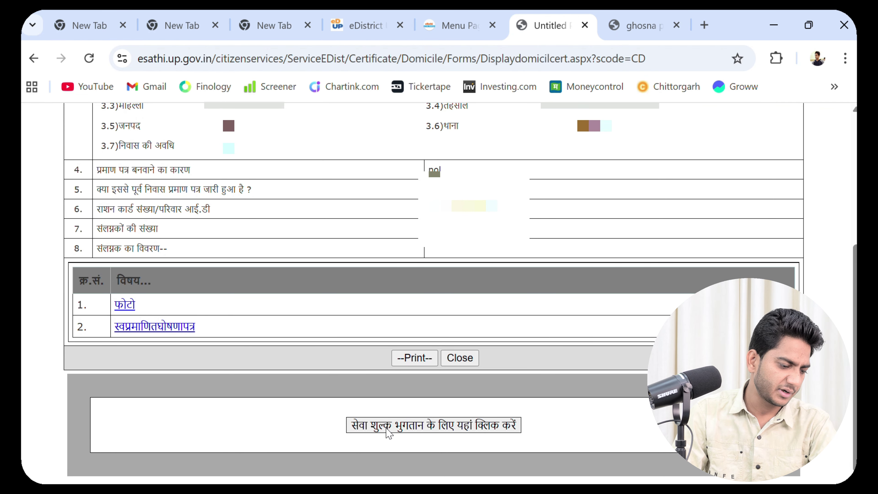
click(476, 433)
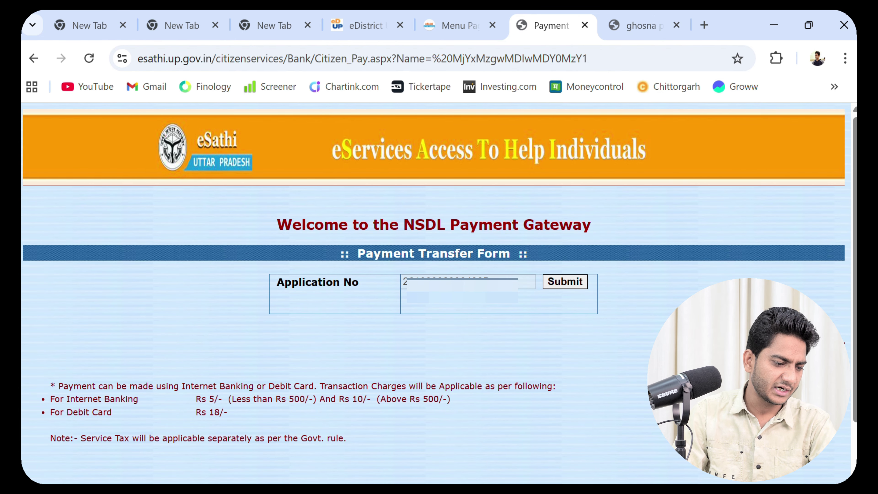
click(566, 282)
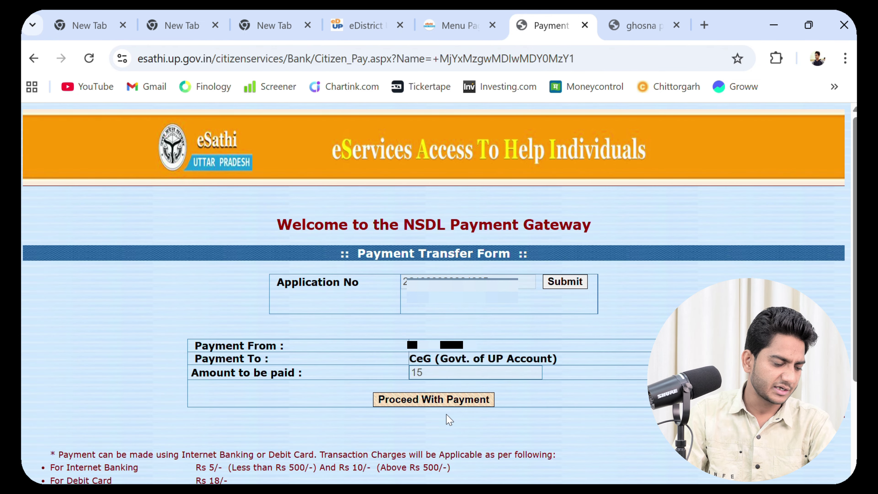
click(436, 401)
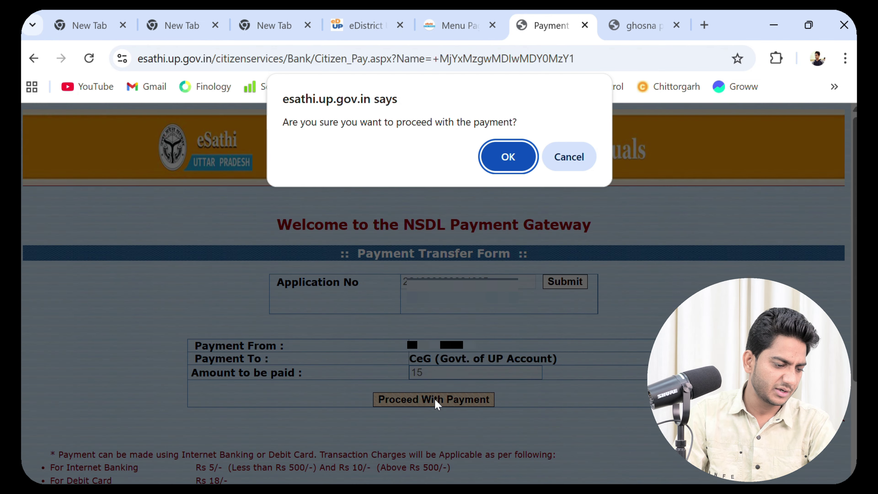
click(504, 159)
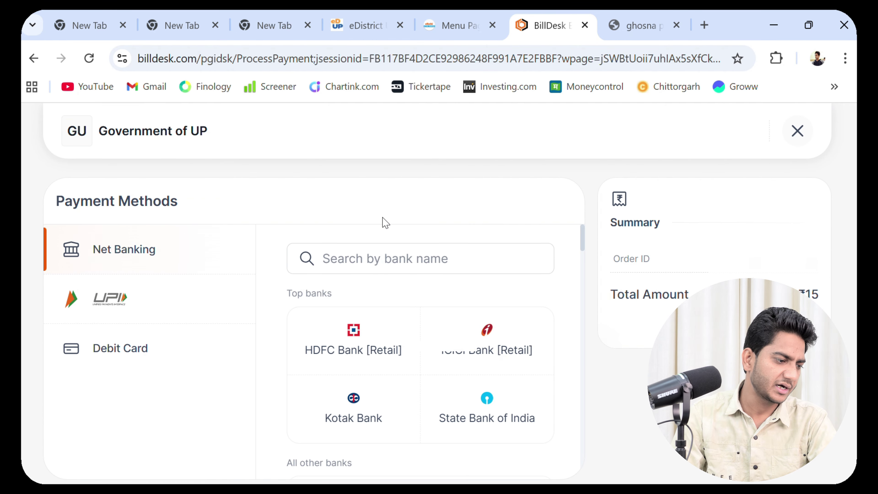
- Pick UPI as the BillDesk payment method and bring up its payment QR code
click(134, 300)
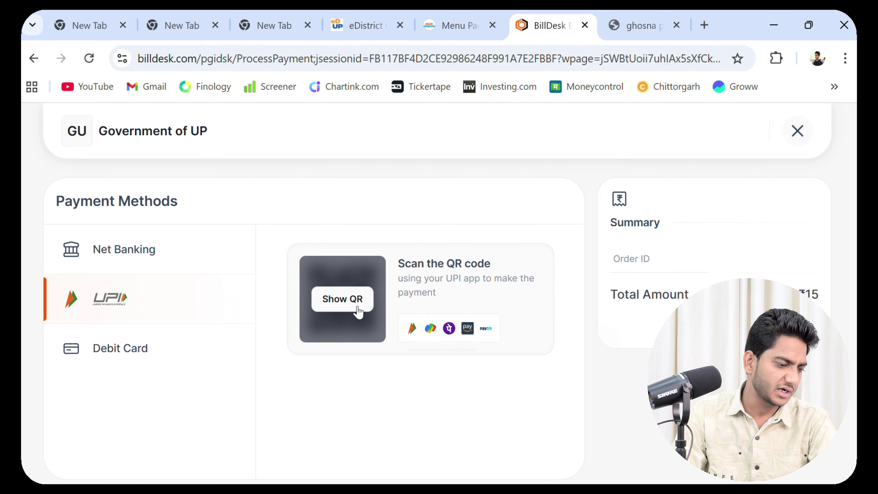
click(349, 299)
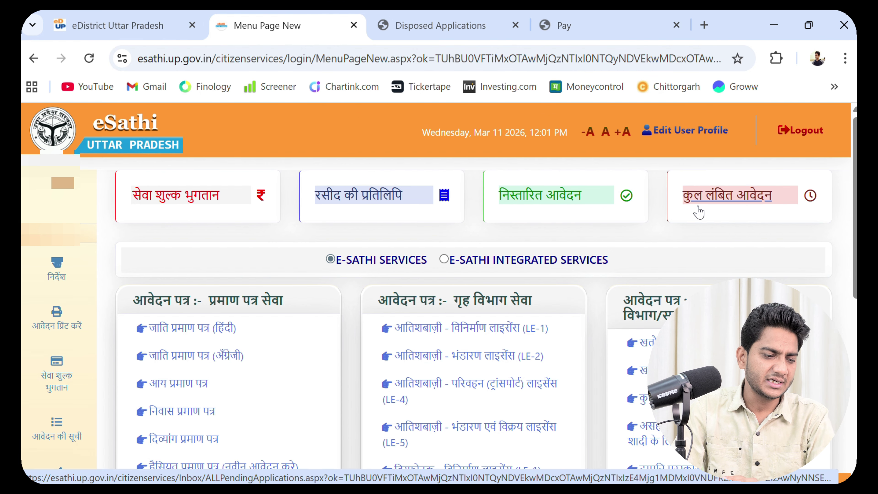
- Filter disposed applications to Domicile and open row 10's certificate dated 11/08/2023
click(561, 203)
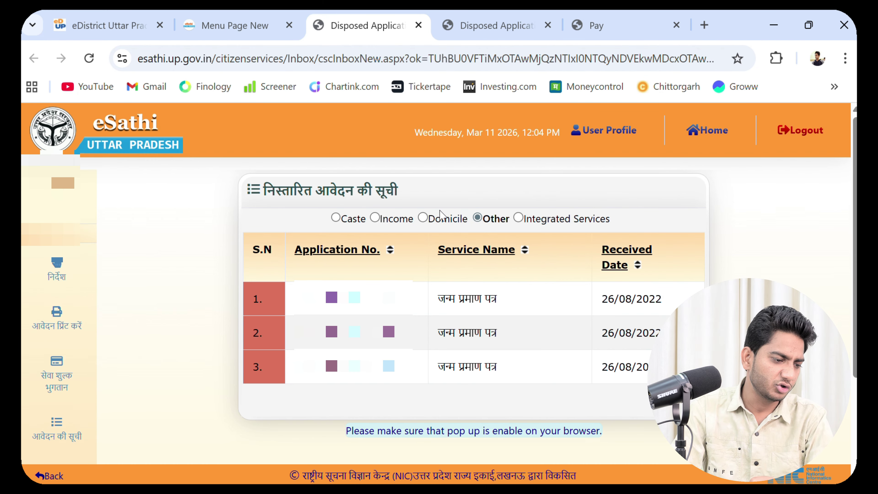
click(424, 218)
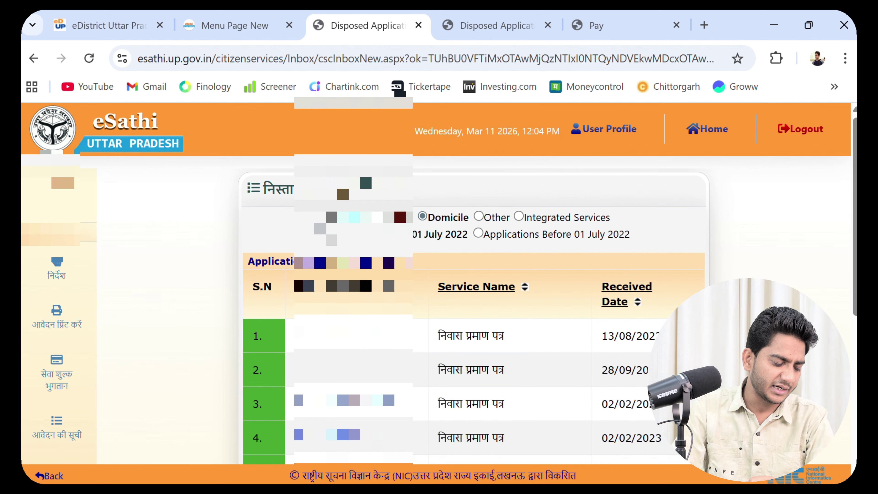
scroll(474, 277, down, 8)
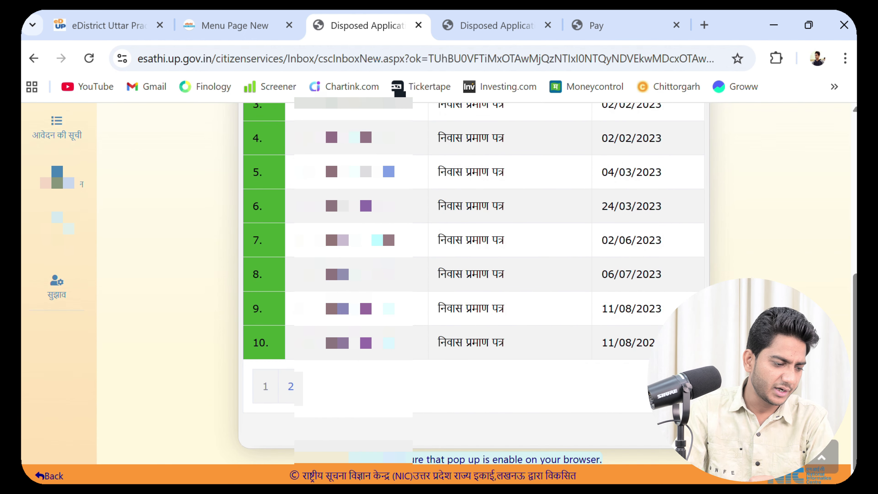
click(366, 343)
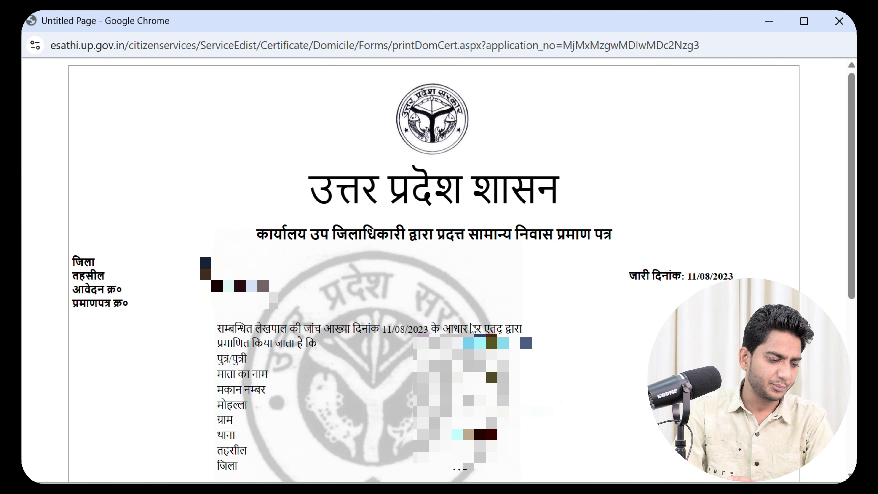
scroll(476, 327, down, 5)
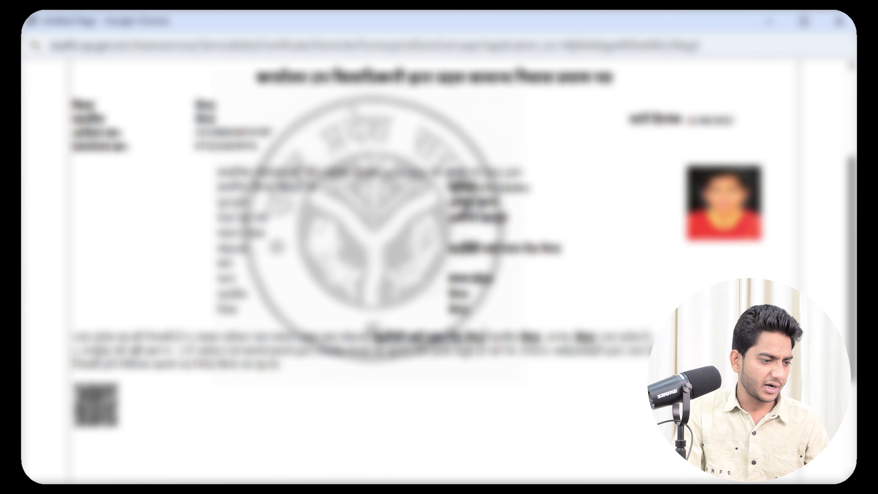
scroll(486, 332, down, 2)
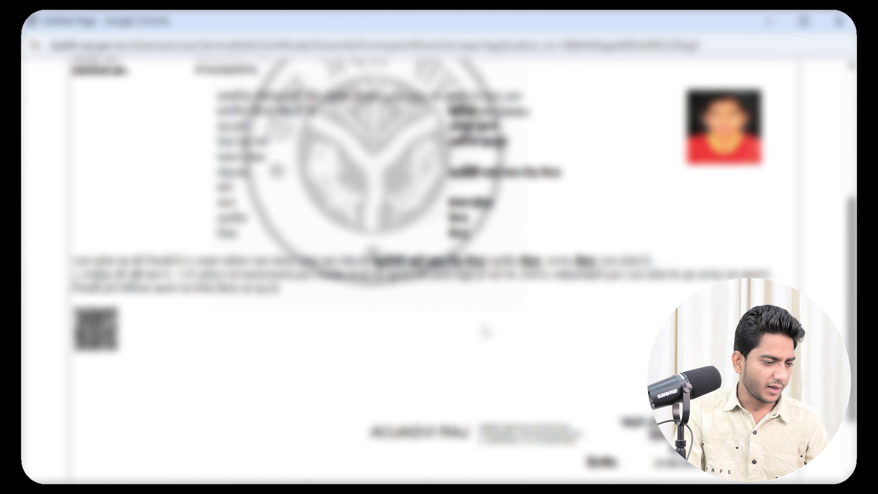
key(ctrl+f)
text(UP)
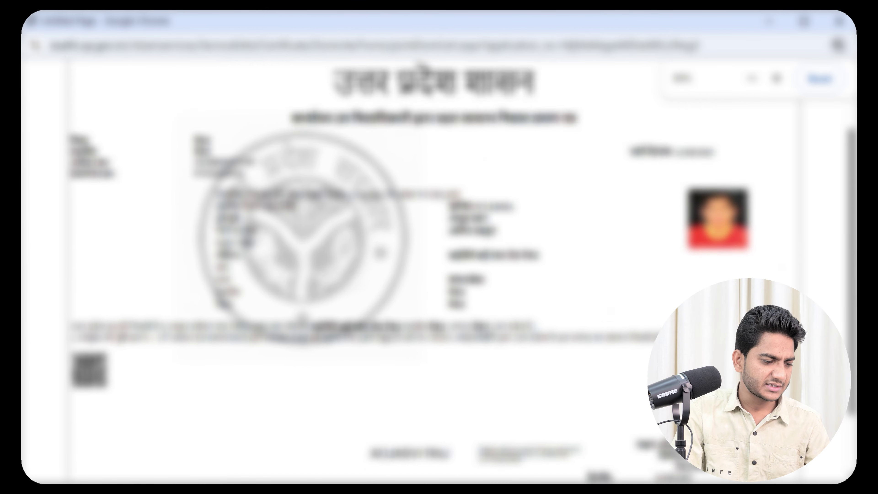
scroll(486, 331, up, 2)
key(Escape)
scroll(486, 332, down, 4)
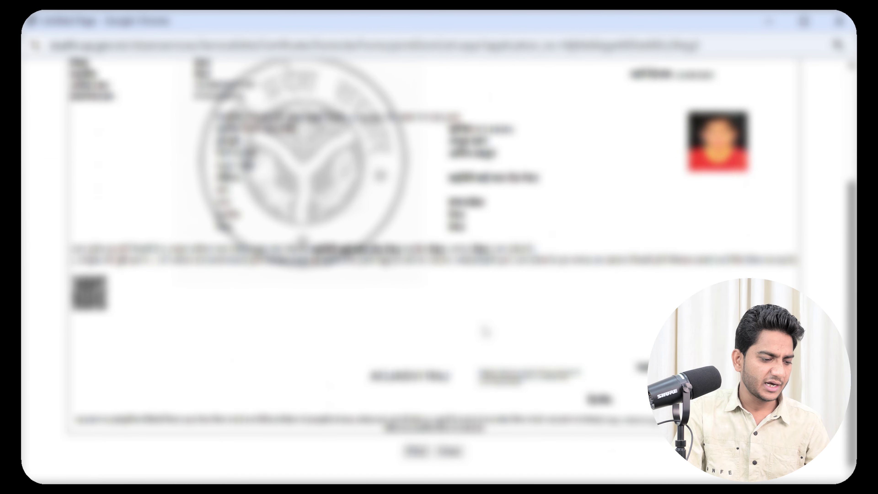